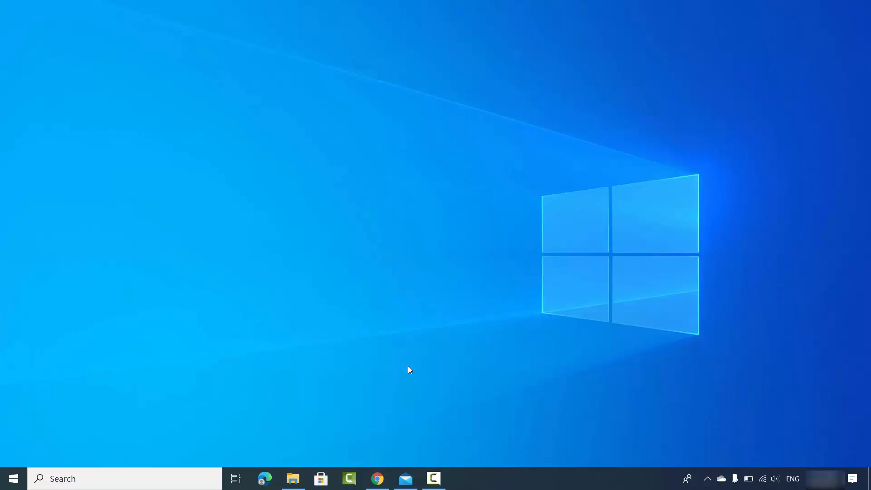
- Examine the two sample images in the Pictures folder named smaple
left_click(293, 479)
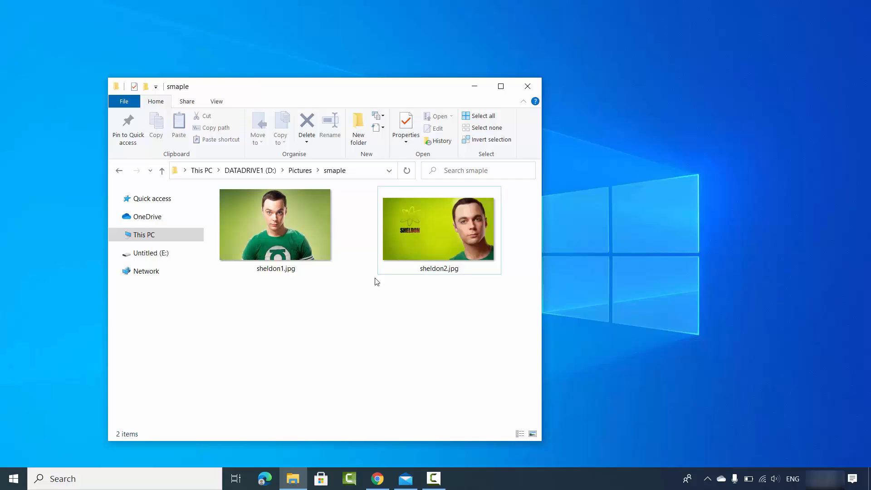
mouse_move(439, 257)
left_click(474, 91)
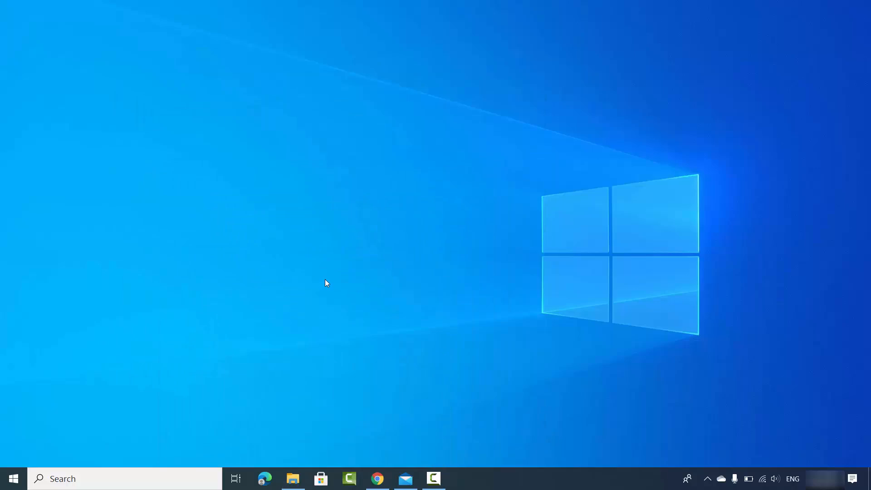
- Launch Paint 3D and create a new blank project
left_click(160, 484)
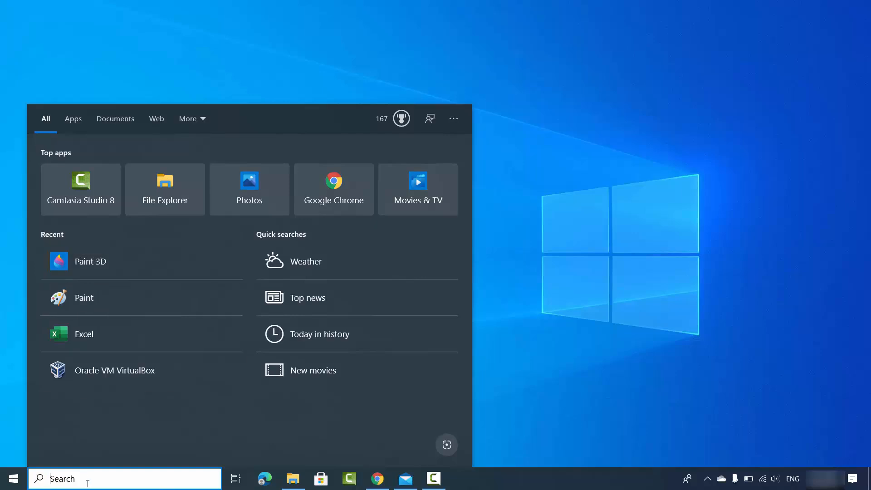
type("pain")
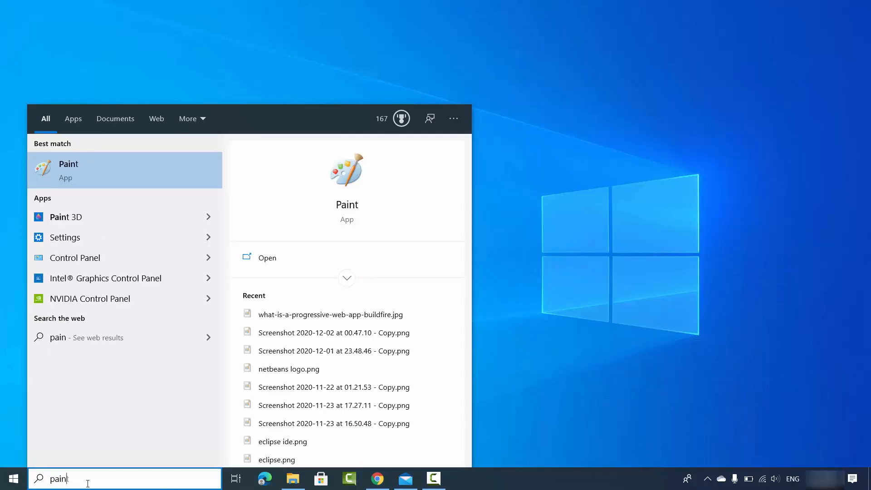
left_click(80, 216)
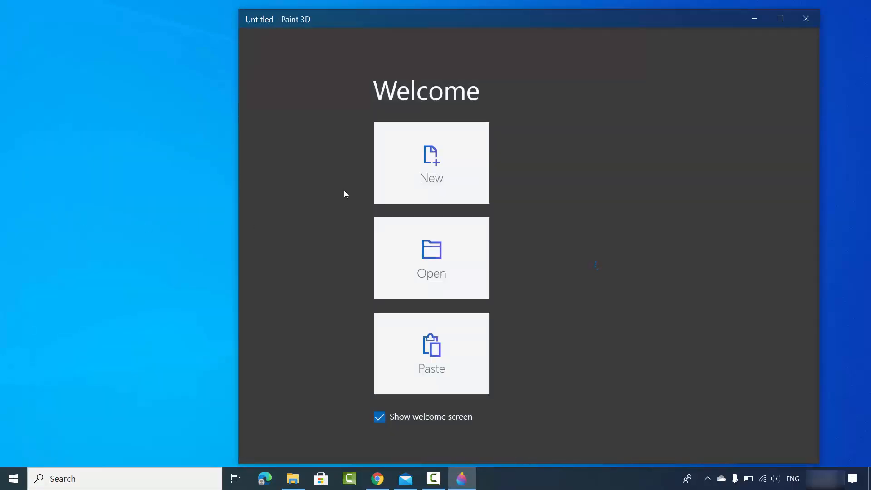
left_click(414, 168)
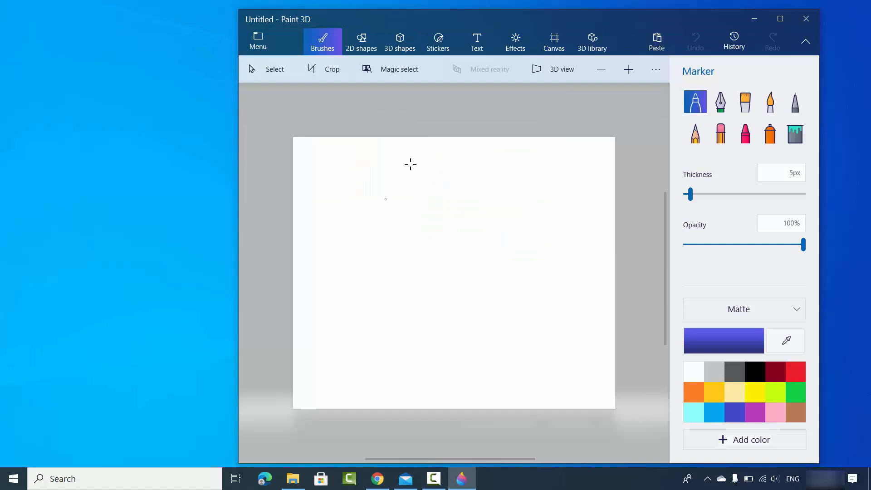
- Insert sheldon2.jpg from the smaple folder into the Paint 3D canvas and maximize the Paint 3D window
left_click(293, 478)
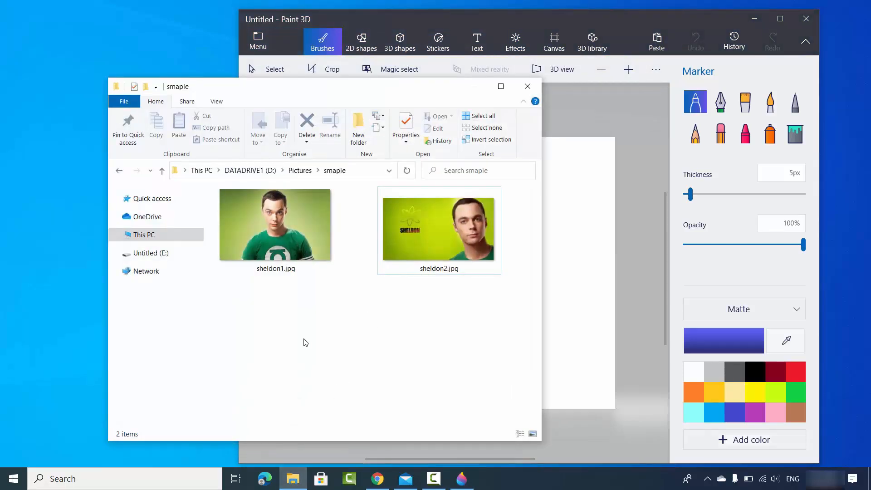
left_click_drag(320, 97, 192, 87)
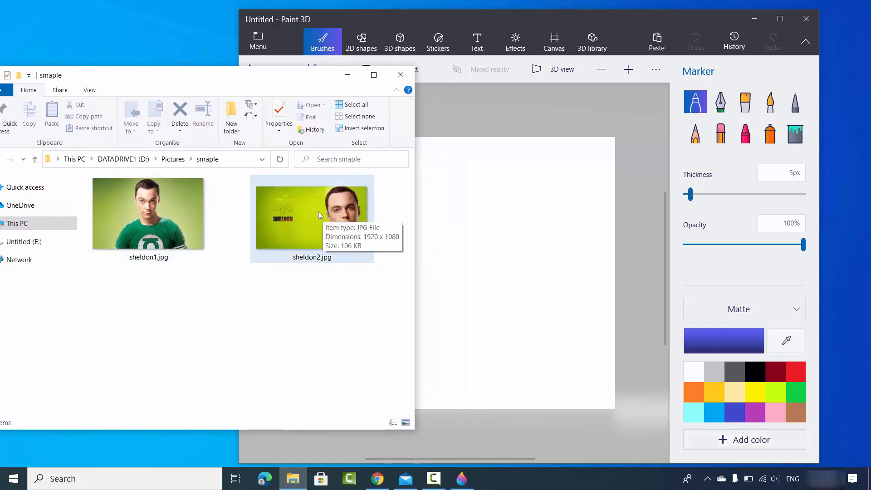
mouse_move(315, 216)
left_mouse_down()
mouse_move(460, 217)
mouse_move(511, 235)
left_mouse_up()
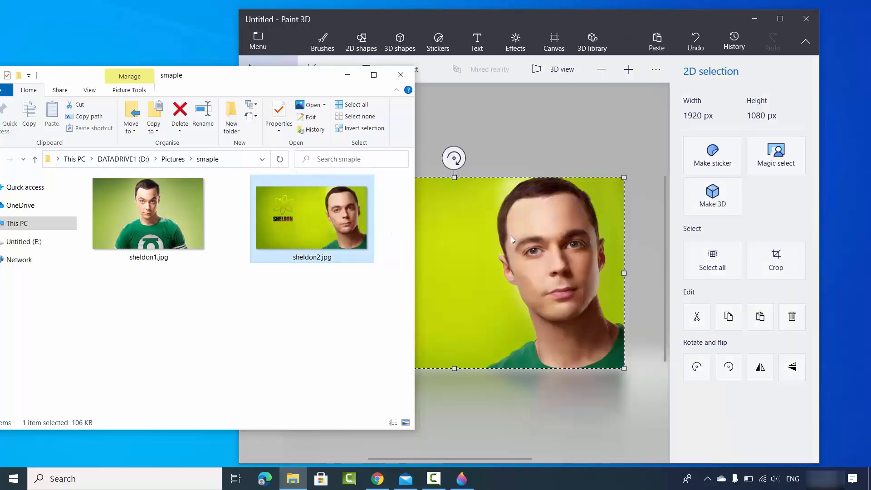
left_click(348, 75)
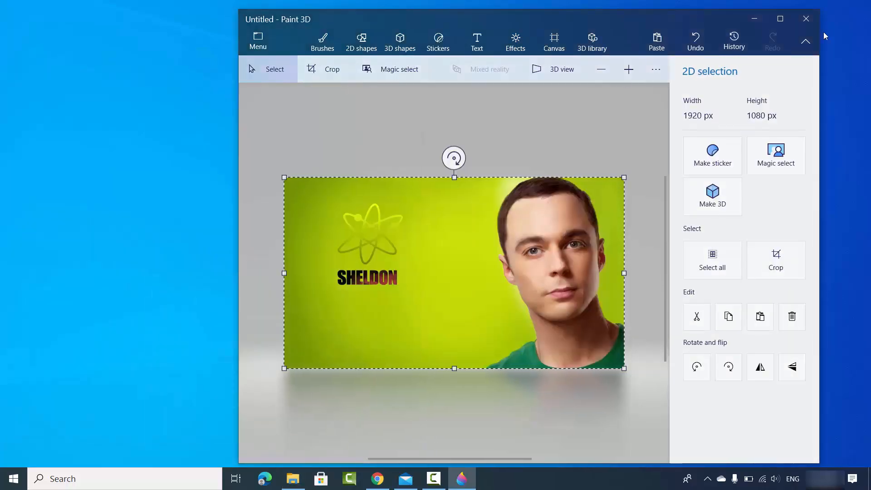
left_click(780, 18)
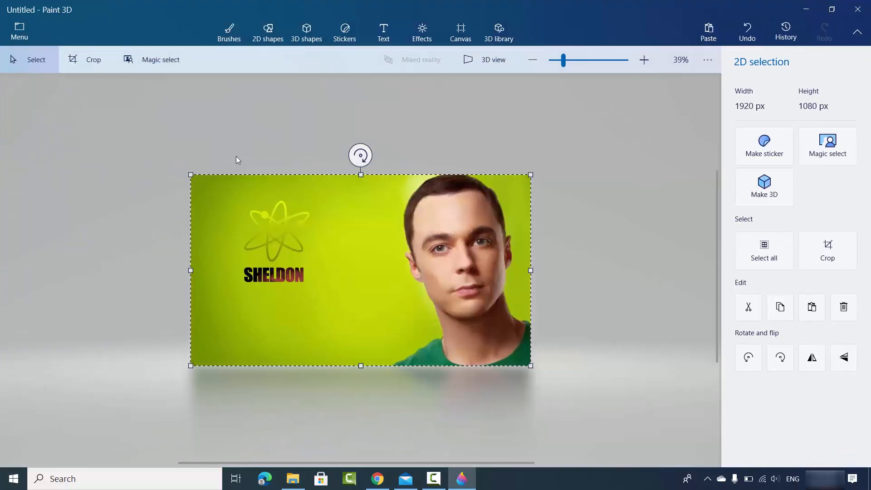
- Run Magic select on the whole picture and remove the green background beside the man's head from the cutout
left_click(156, 64)
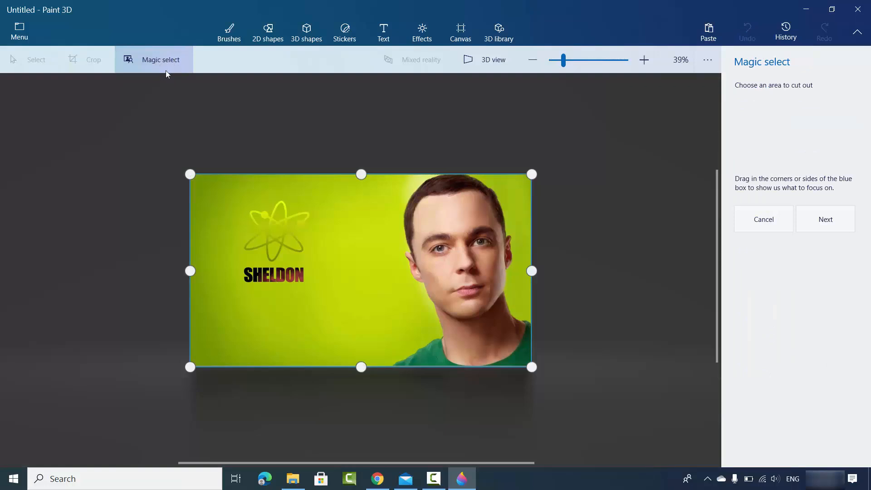
left_click(822, 223)
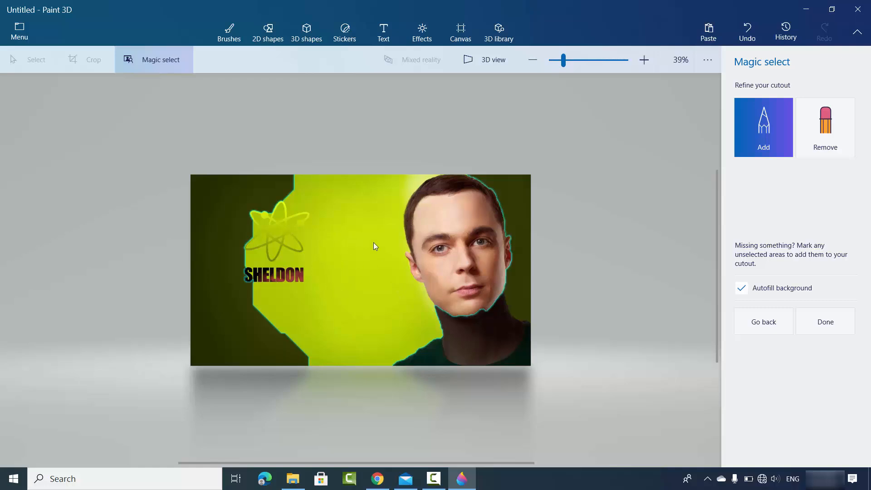
left_click(826, 138)
mouse_move(333, 198)
left_mouse_down()
mouse_move(365, 291)
mouse_move(351, 343)
left_mouse_up()
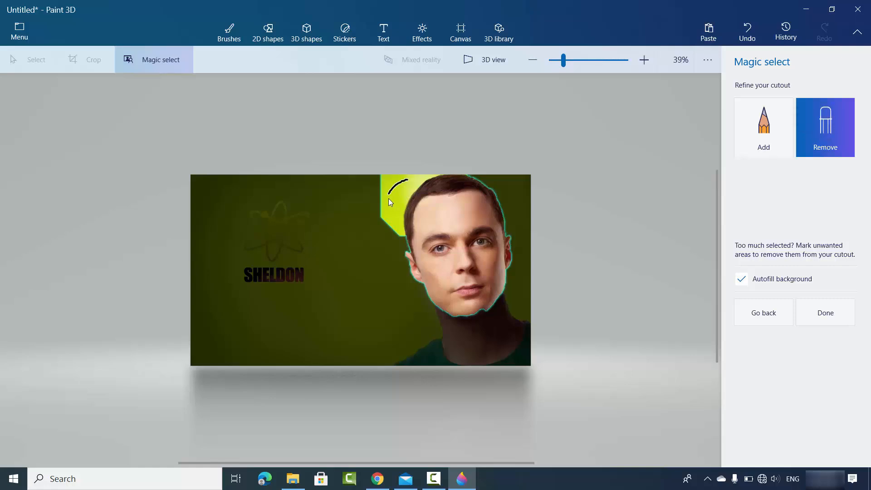
left_click_drag(389, 219, 390, 220)
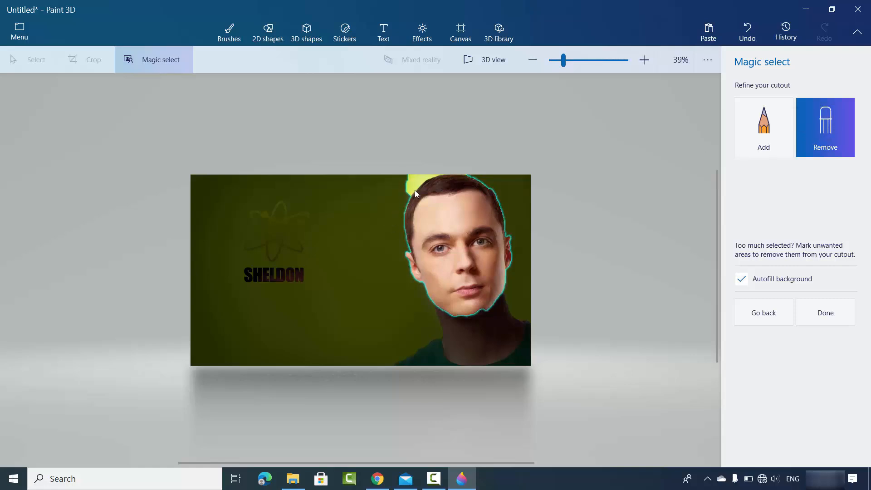
left_click_drag(417, 179, 409, 191)
- Add the man's neck and green shirt to the cutout and complete the Magic select
left_click(758, 153)
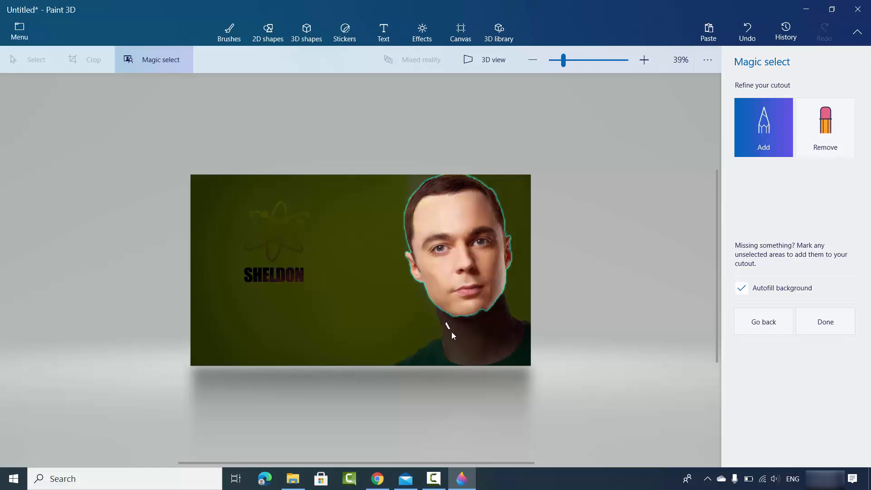
left_click_drag(496, 341, 502, 315)
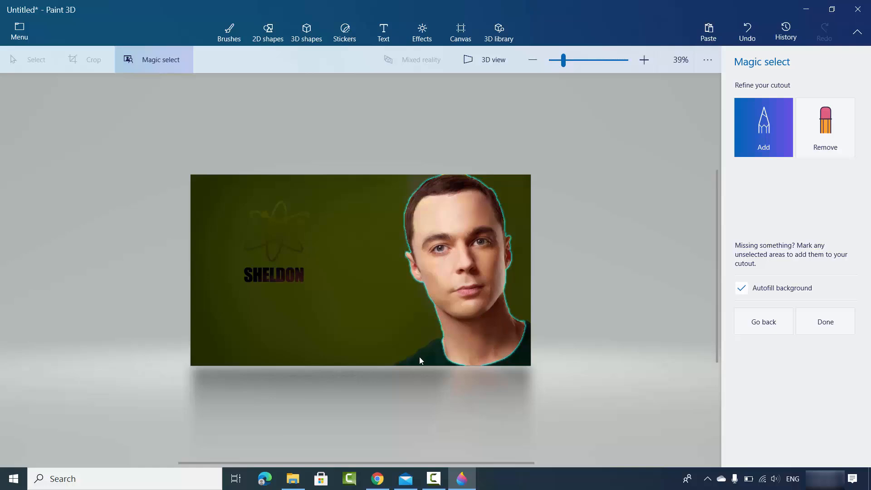
left_click_drag(420, 360, 443, 357)
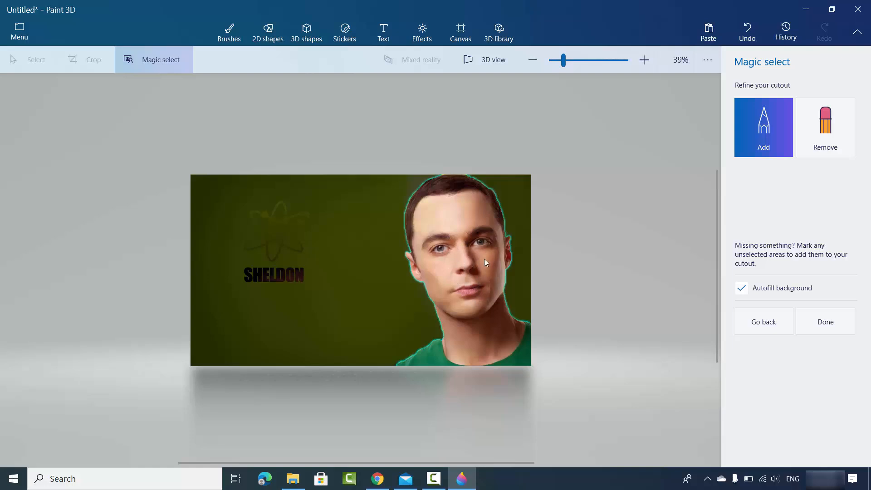
left_click(822, 327)
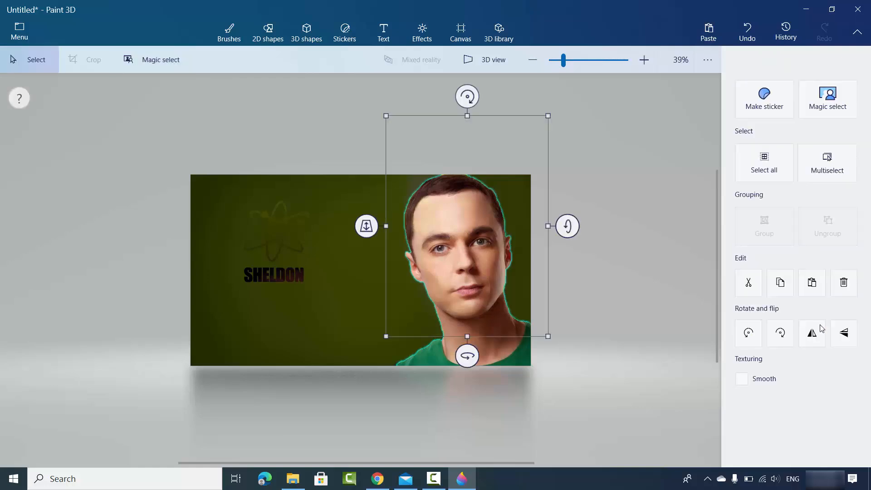
- Move the cutout of the man toward the middle of the picture and copy it
left_click_drag(478, 205, 461, 210)
left_click_drag(453, 210, 425, 207)
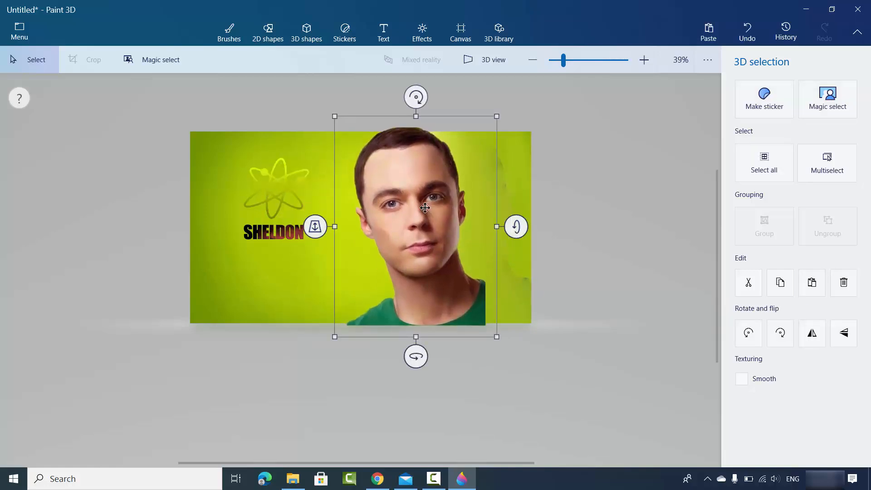
right_click(424, 208)
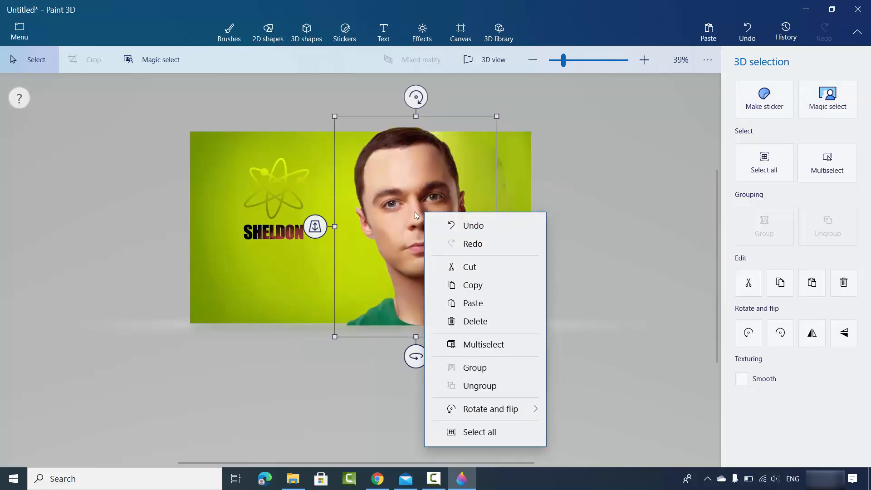
left_click(481, 287)
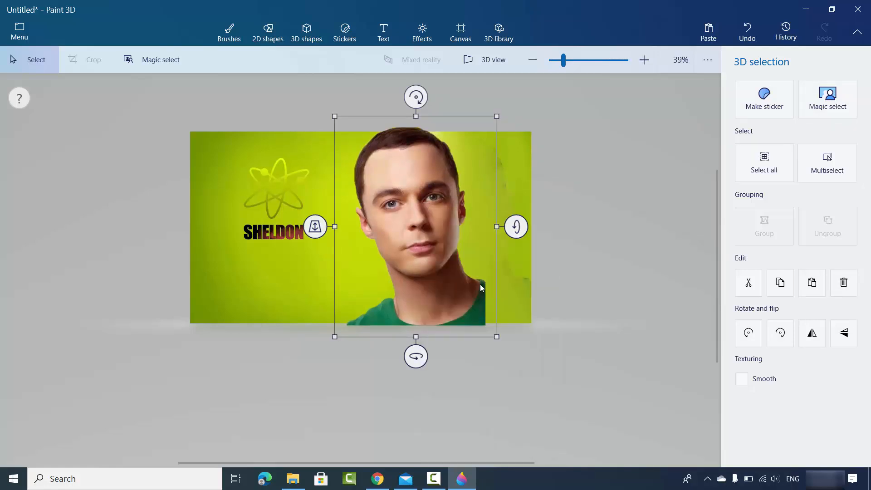
- Switch to Mail, paste the cutout into the body of the draft message and scale it down
left_click(408, 480)
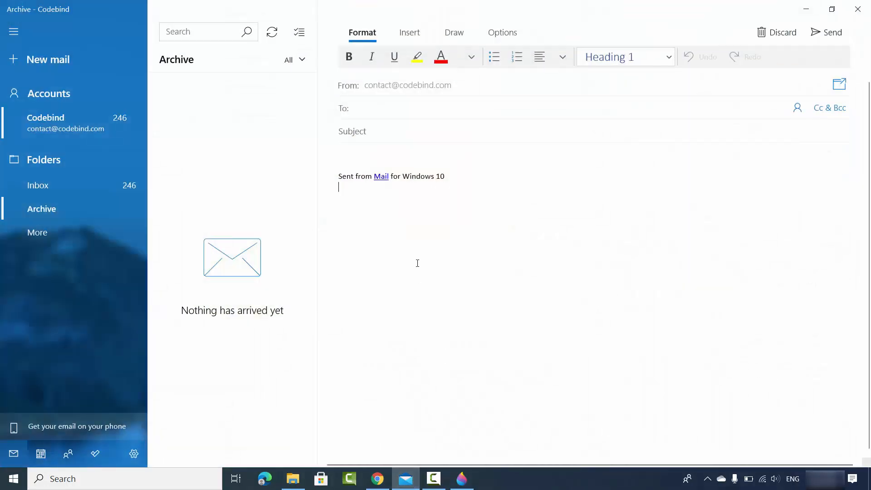
right_click(412, 252)
left_click(426, 264)
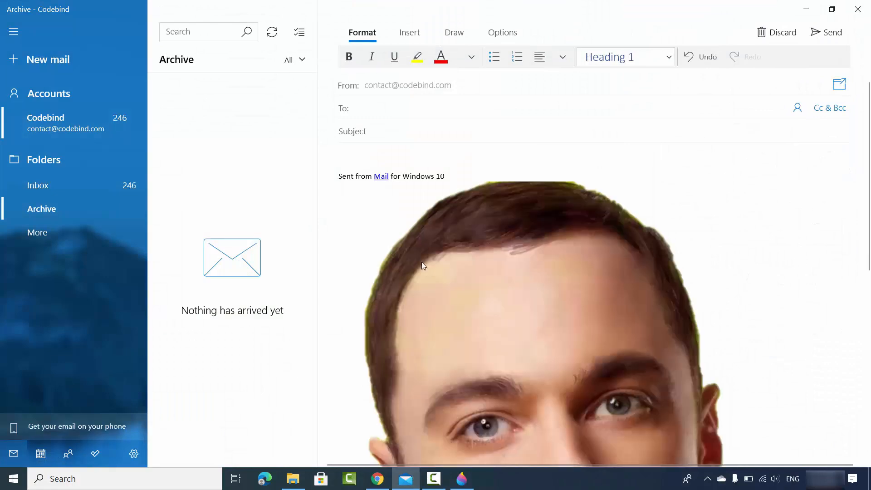
left_click(742, 411)
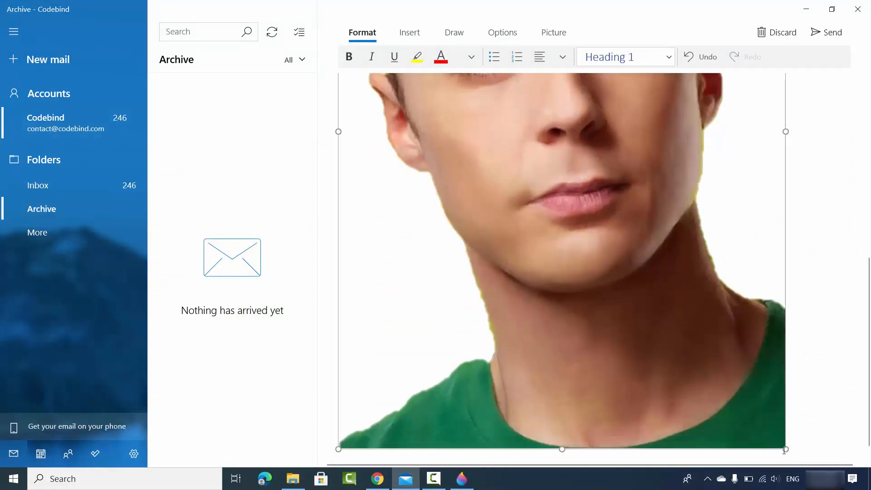
left_click_drag(784, 449, 538, 224)
scroll(575, 260, "up", 1)
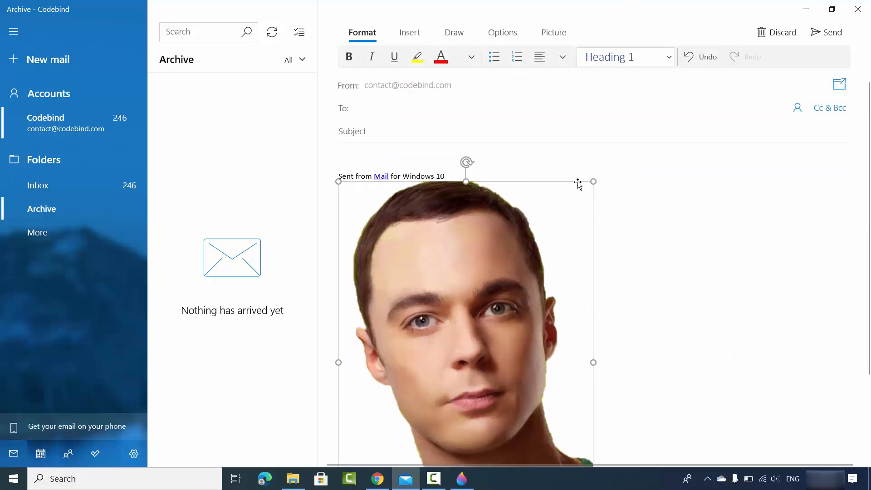
- Launch Paint, paste the cutout and crop the canvas to the pasted picture
left_click(125, 479)
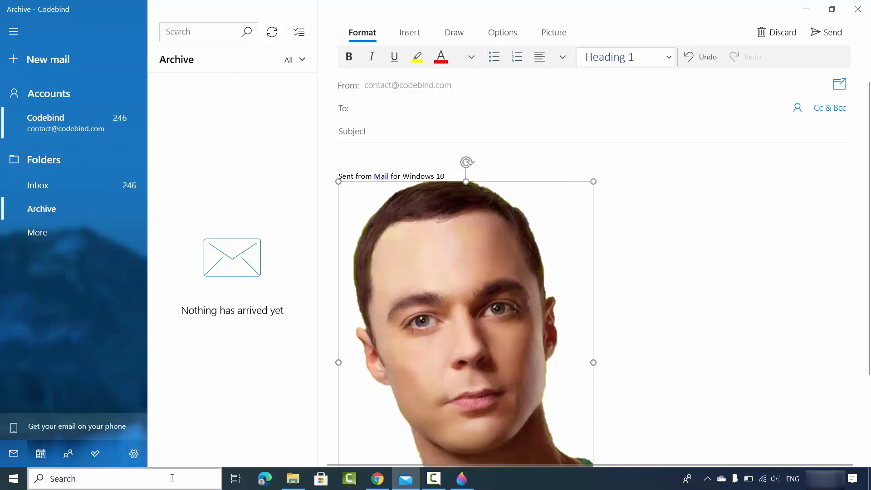
type("pain")
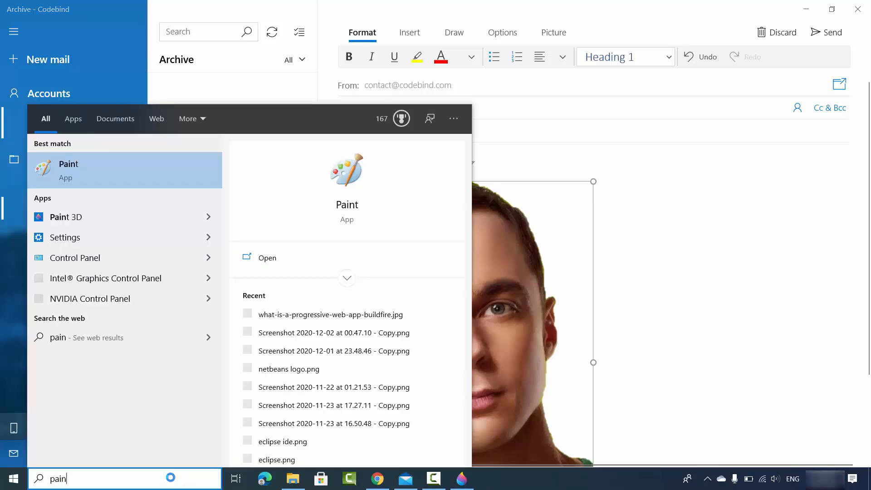
key("Return")
key("ctrl+v")
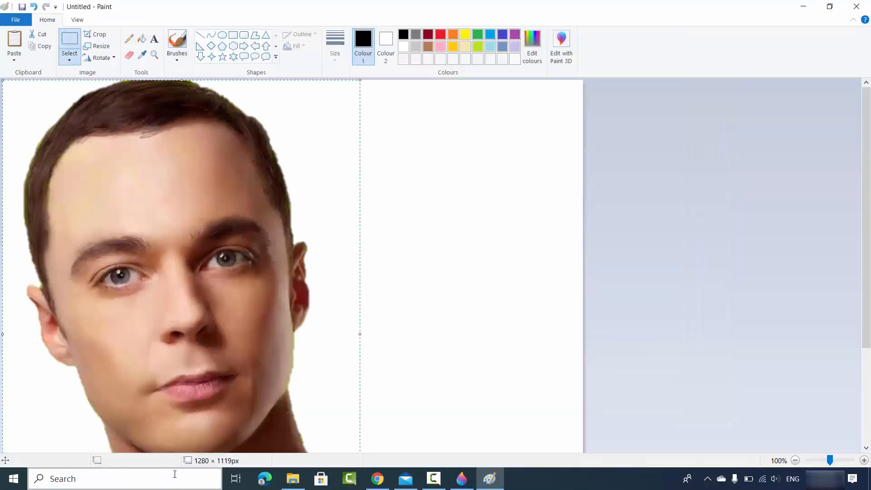
left_click(97, 34)
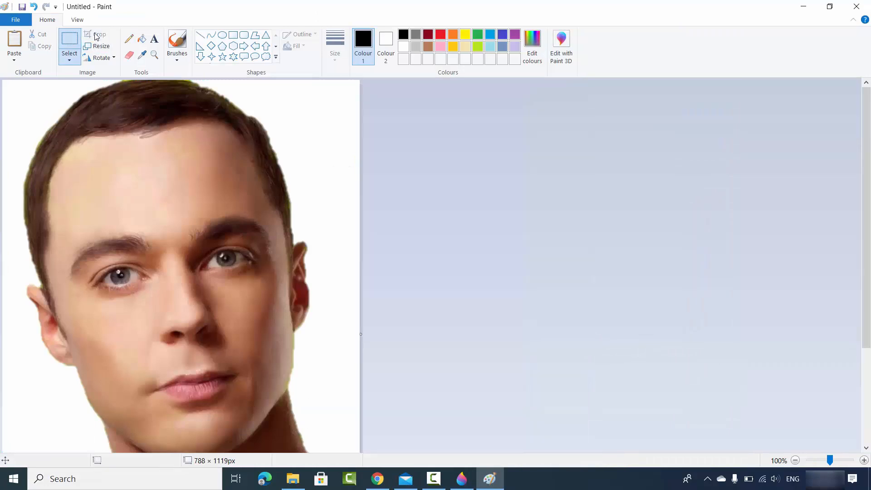
scroll(597, 193, "down", 2)
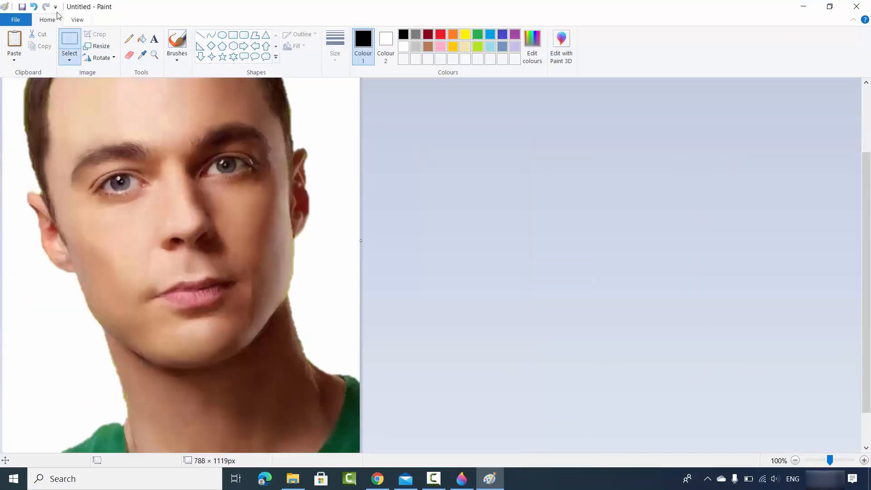
- Switch to the blank Word document, paste the cutout and shrink it to a small picture on the page
left_click(802, 6)
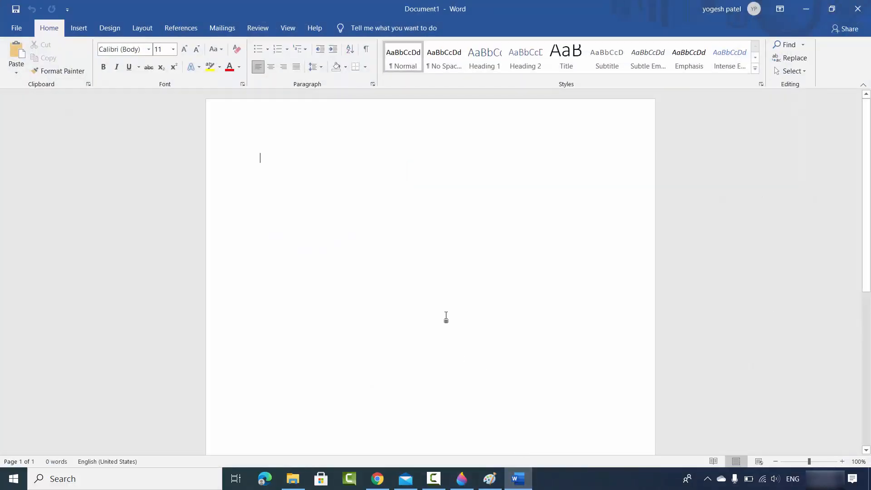
key("ctrl+v")
left_click(589, 433)
left_click_drag(600, 436, 413, 172)
scroll(535, 298, "up", 4)
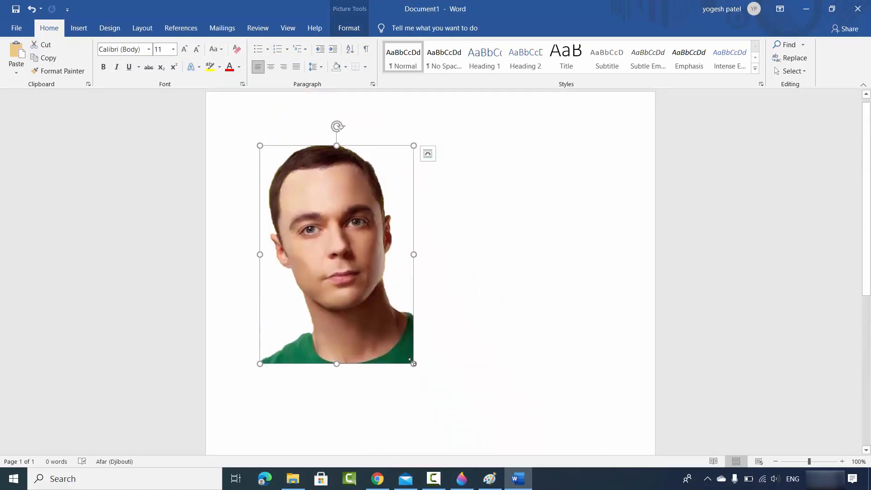
left_click_drag(413, 364, 393, 336)
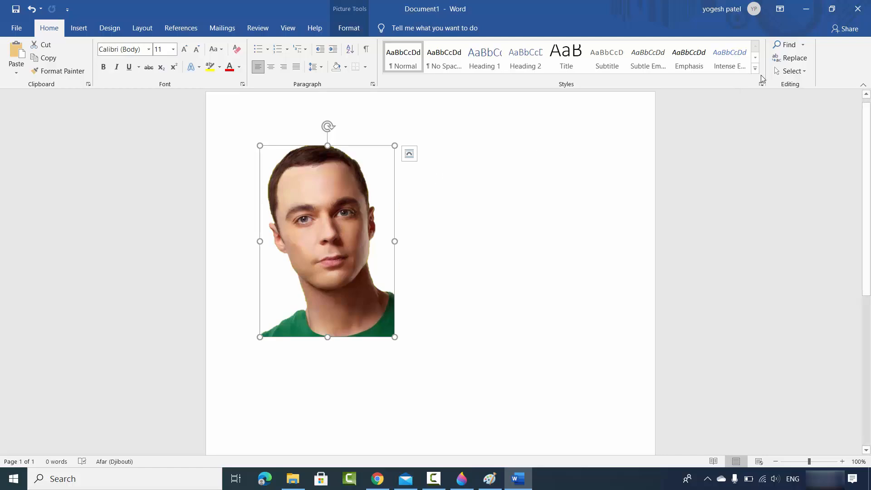
- Switch back to Paint 3D and copy the selected cutout of the man
left_click(804, 15)
left_click_drag(400, 213, 408, 218)
right_click(408, 219)
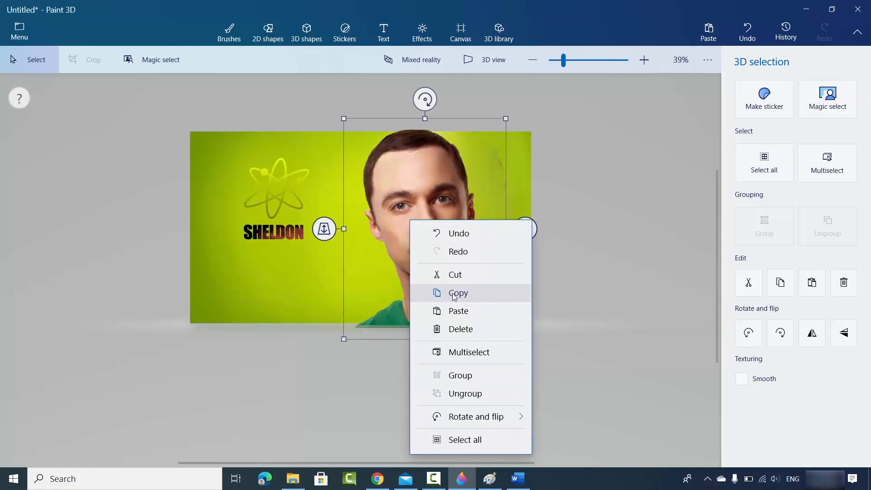
left_click(454, 293)
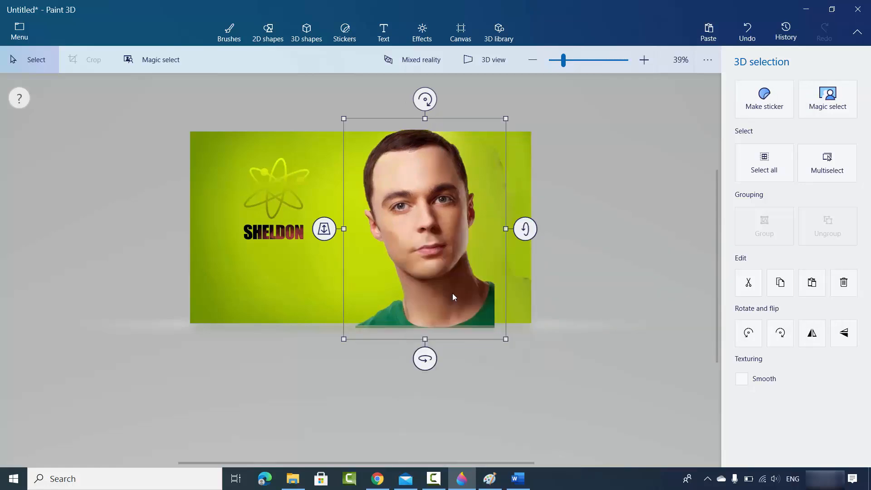
- Start a new blank project and discard the unsaved changes to the current one
left_click(20, 34)
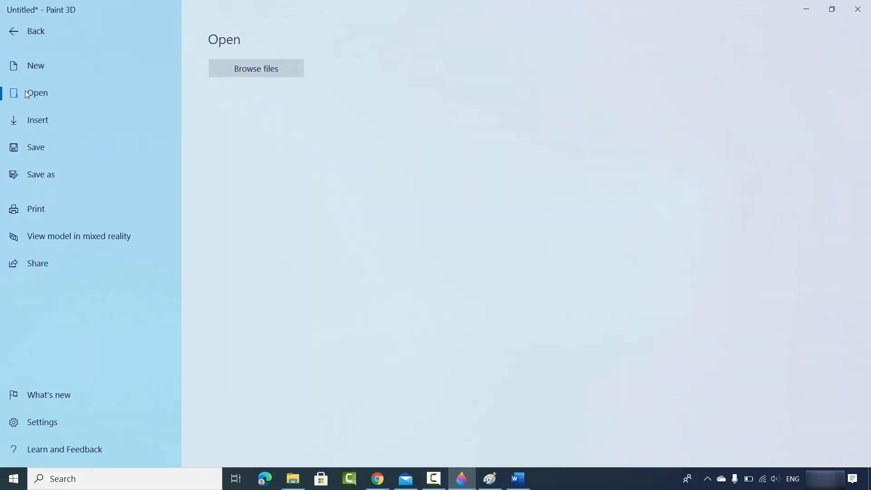
left_click(35, 67)
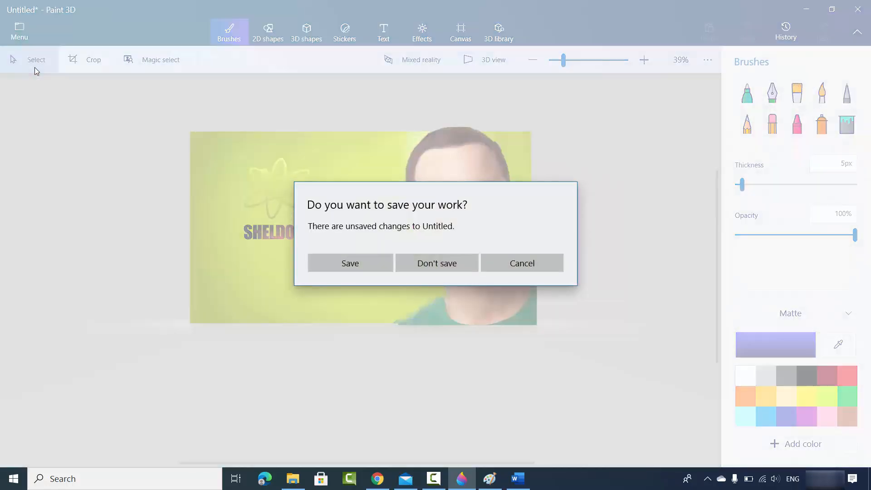
left_click(430, 266)
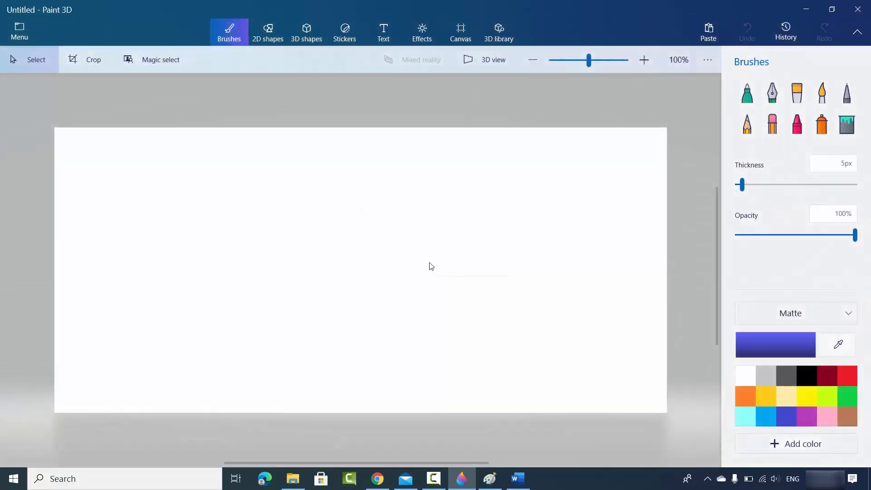
- Paste the cutout into the blank project, then scale it down and place it so it fits inside the canvas
right_click(403, 236)
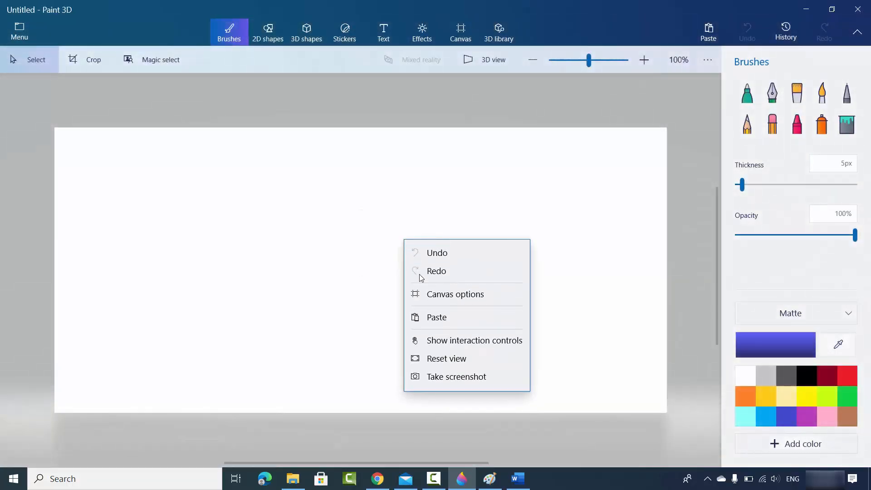
left_click(436, 317)
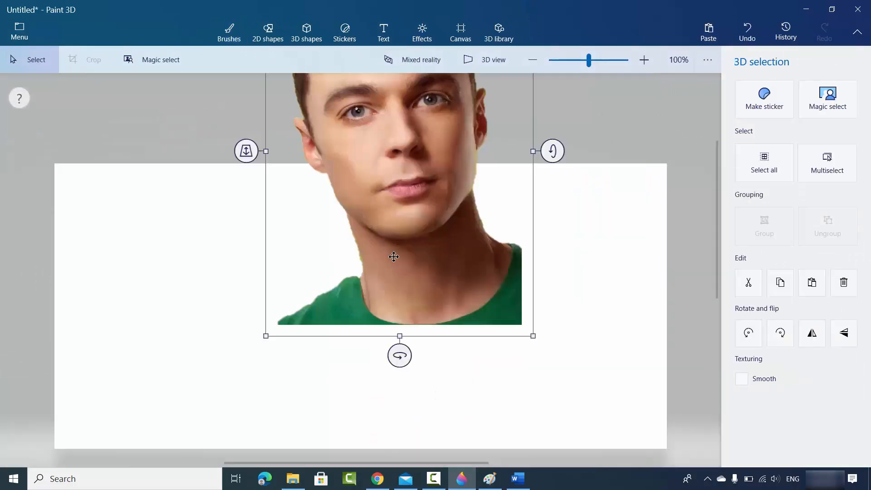
left_click_drag(392, 255, 386, 377)
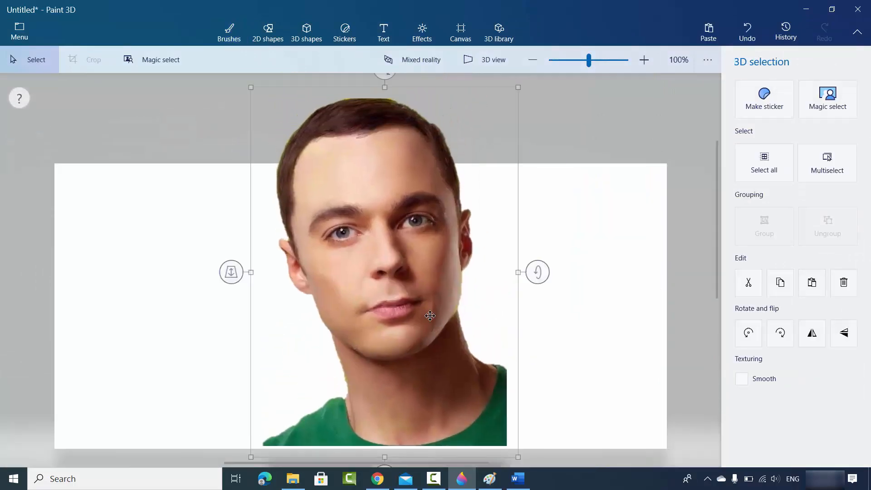
left_click_drag(517, 84, 463, 183)
left_click_drag(365, 257, 378, 254)
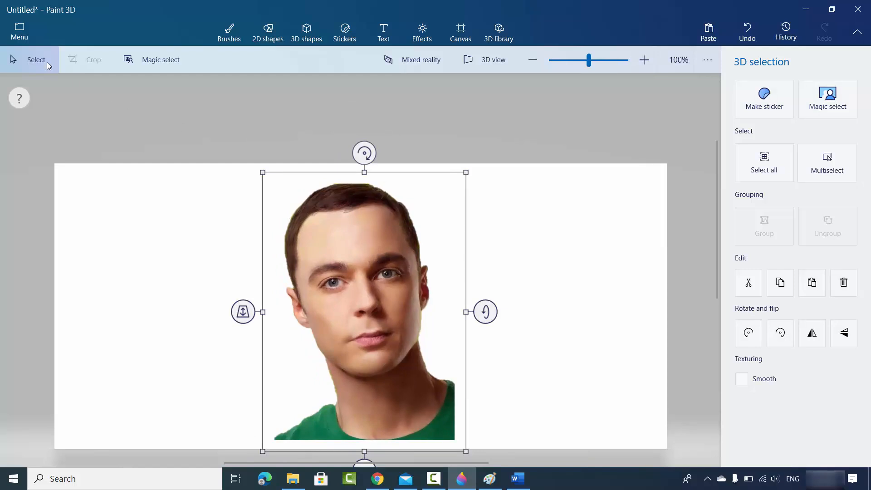
- Set up saving the project as an image copy in PNG format with transparency enabled
left_click(20, 38)
left_click(35, 175)
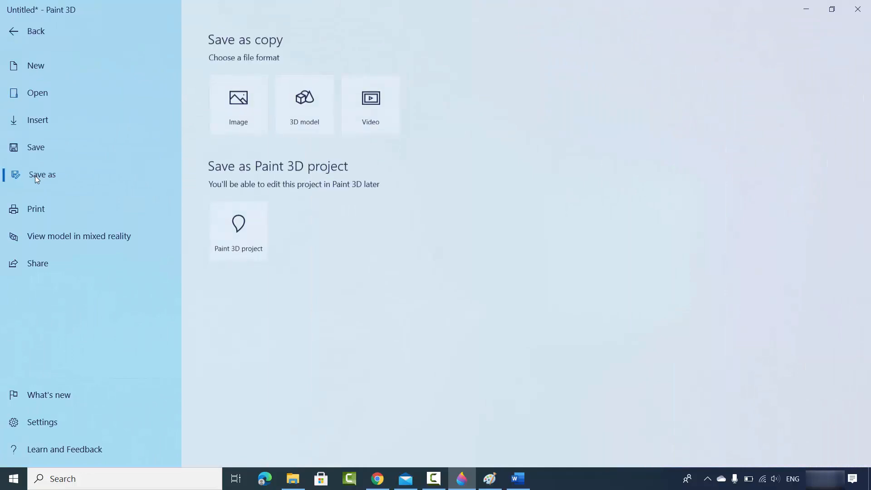
left_click(244, 107)
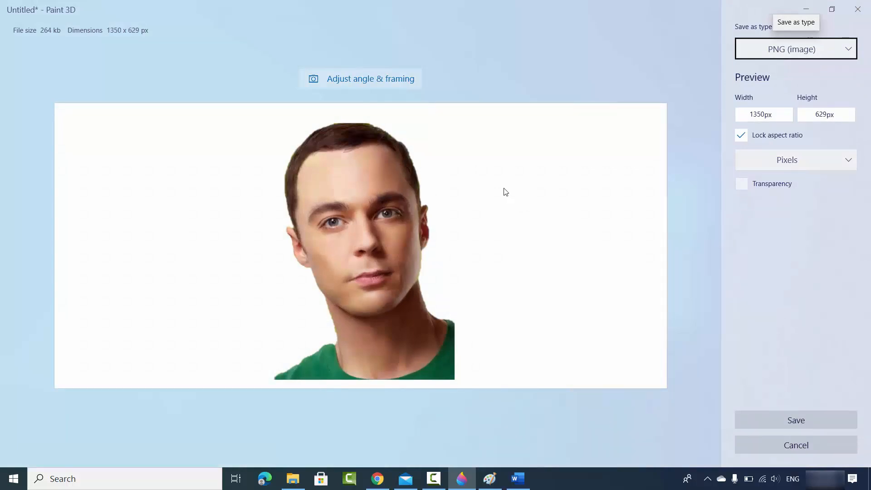
left_click(812, 50)
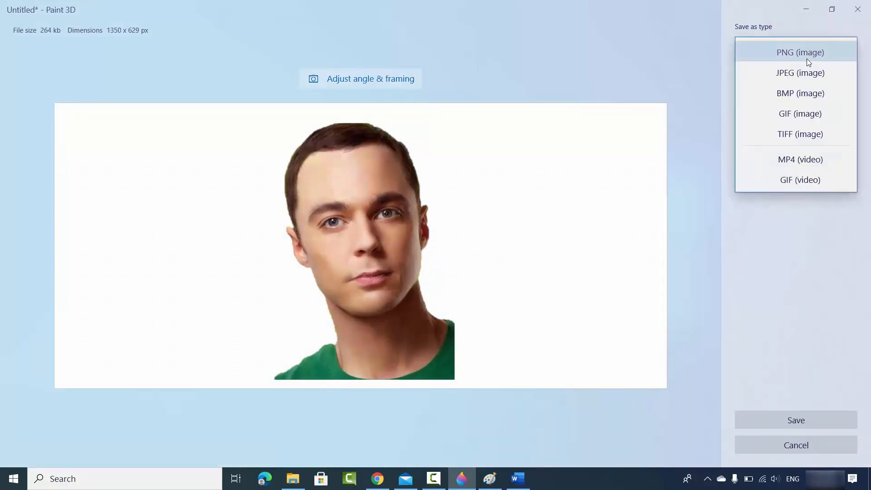
left_click(777, 52)
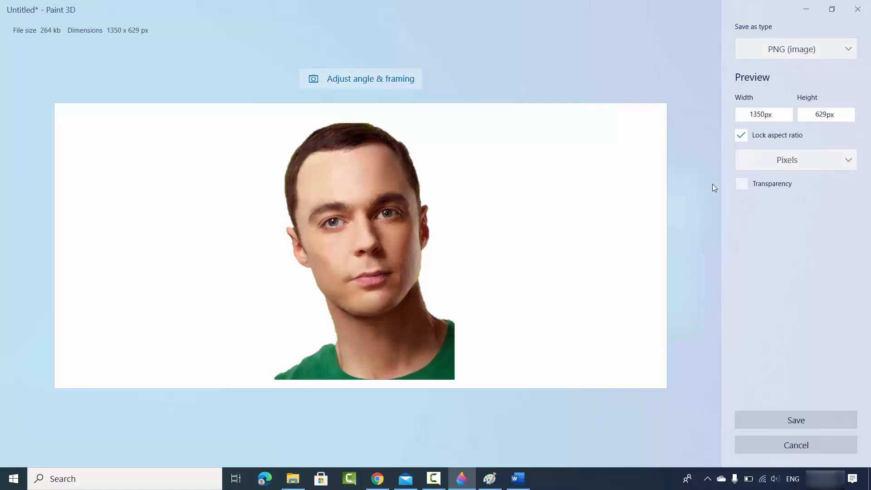
left_click(744, 187)
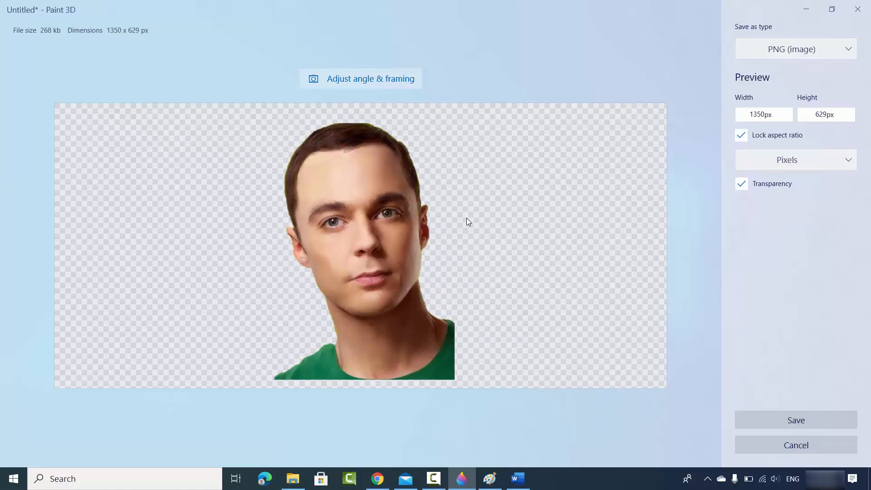
- Save the PNG in the smaple folder under the name "transparent background sample1"
left_click(777, 423)
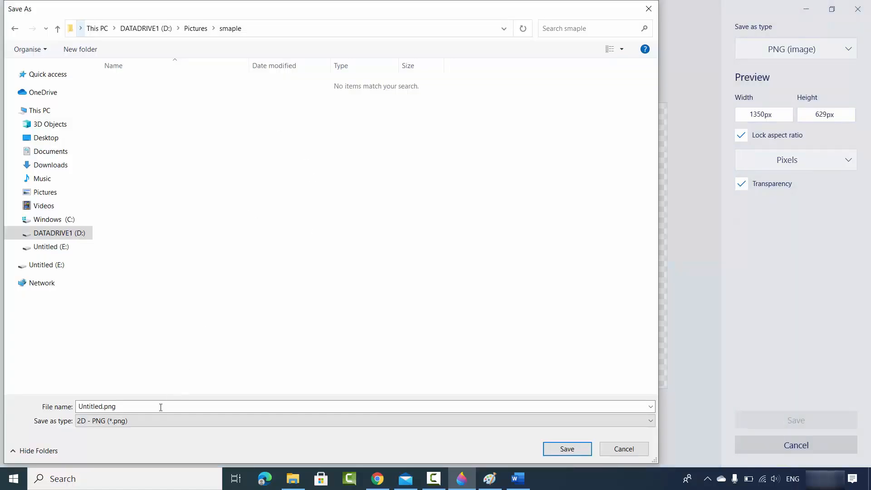
left_click(161, 407)
key("ctrl+v")
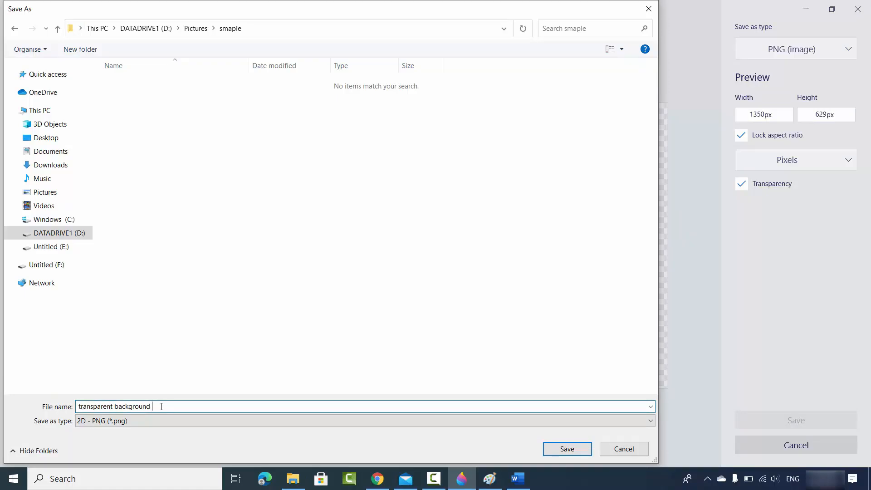
type("sample1")
left_click(555, 448)
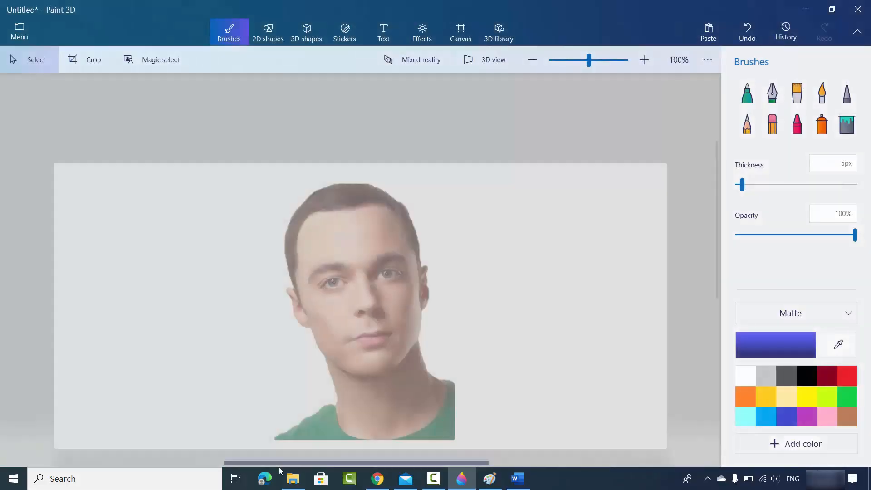
- Switch to File Explorer and copy transparent background sample1.png from the smaple folder
left_click(293, 478)
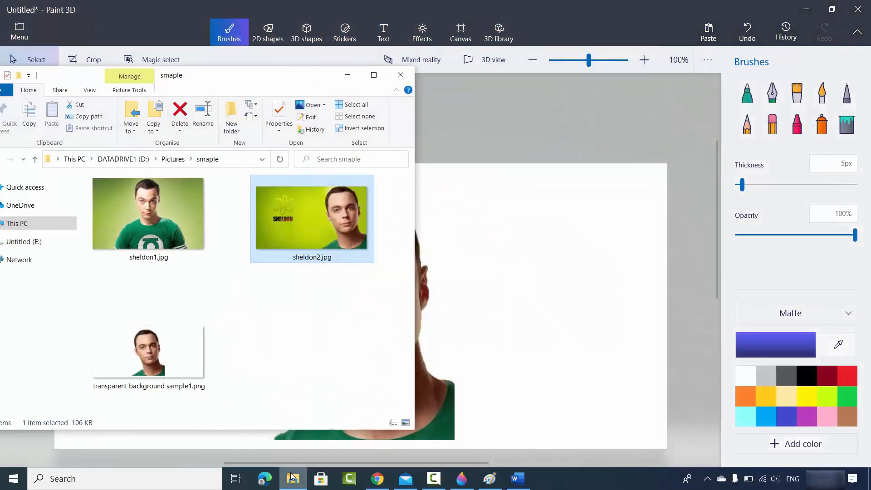
left_click(160, 357)
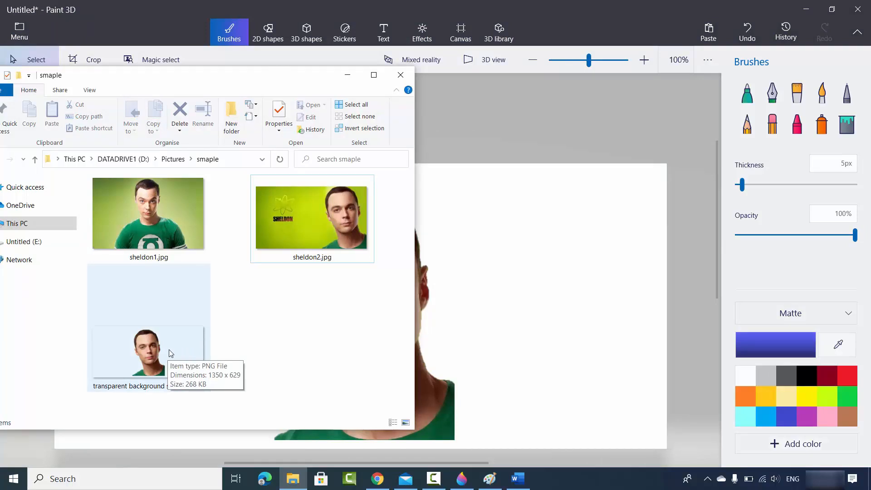
left_click(170, 349)
right_click(170, 350)
left_click(196, 281)
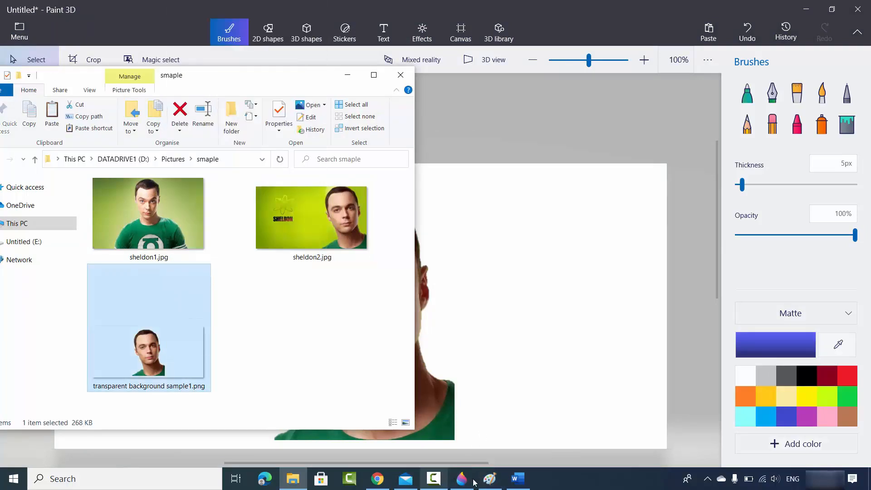
- Switch to Word, delete the picture from the document and paste the copied PNG in its place
left_click(518, 478)
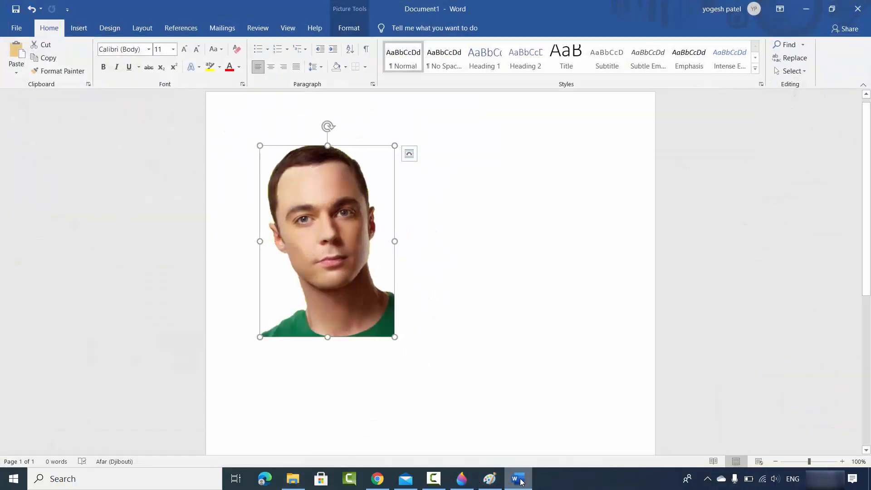
key("Delete")
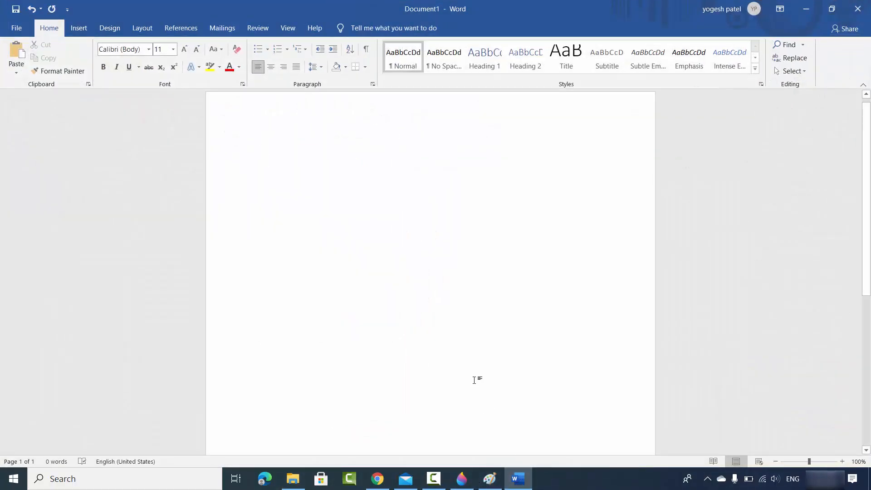
key("ctrl+v")
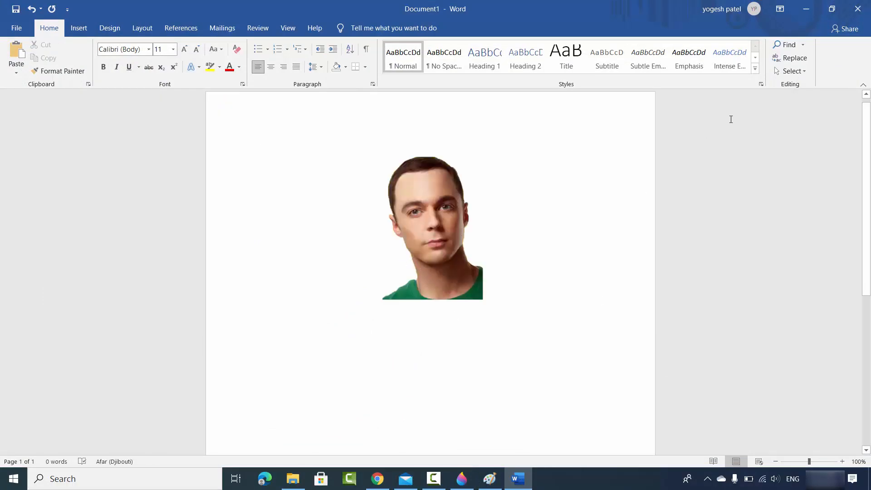
- Minimize the open windows, switch to Chrome and open the remove.bg search result in a new tab
left_click(802, 14)
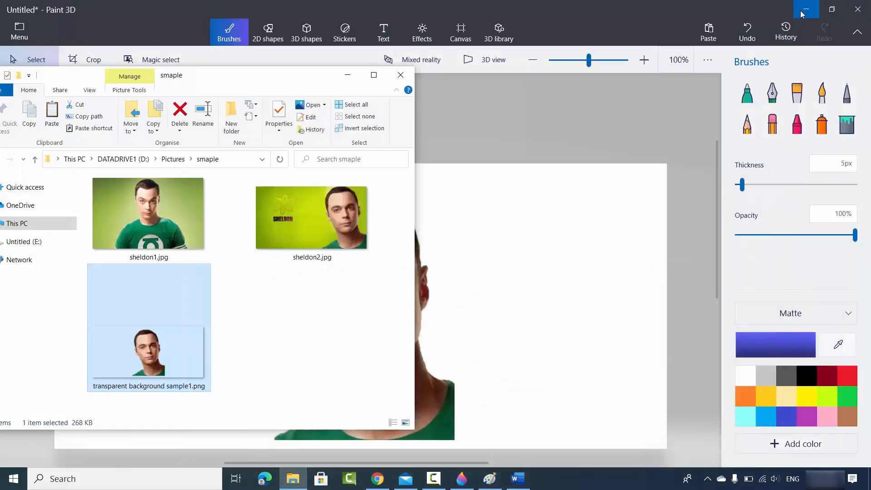
left_click(675, 289)
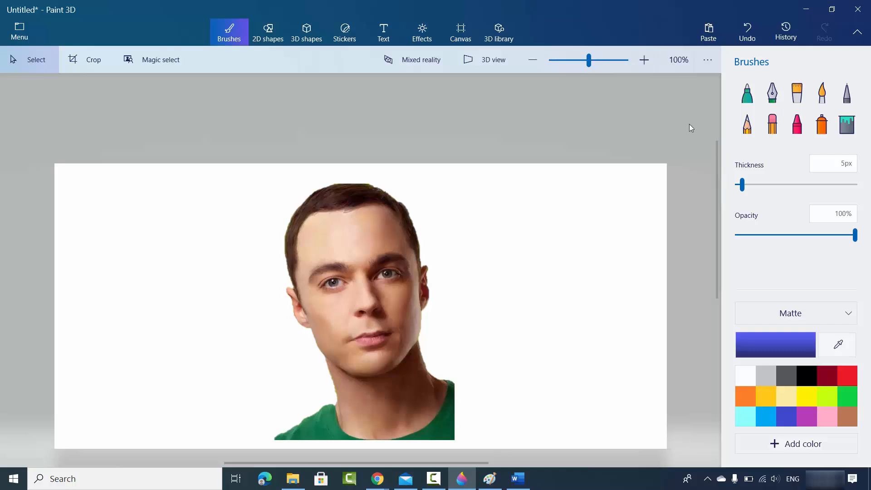
left_click(801, 18)
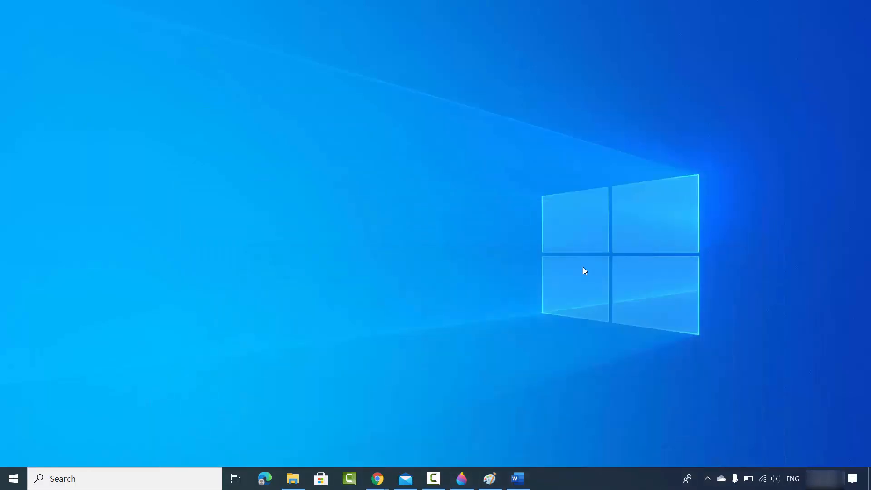
left_click(376, 479)
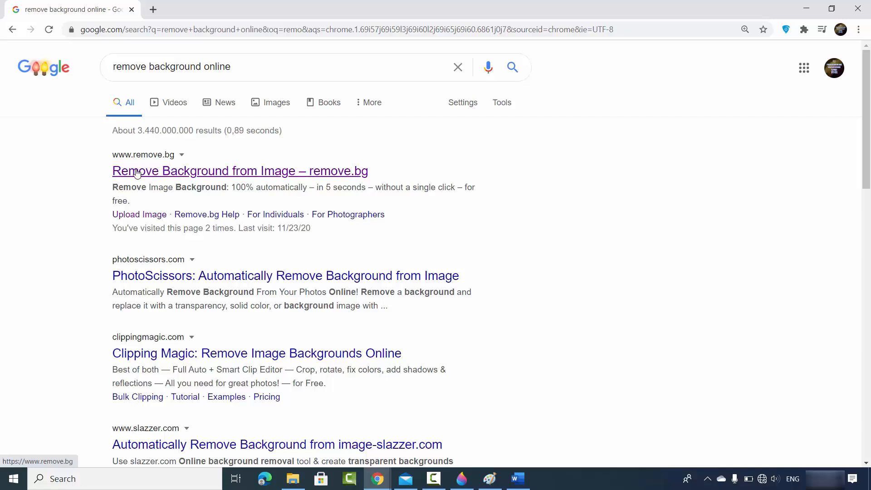
middle_click(181, 172)
left_click(197, 11)
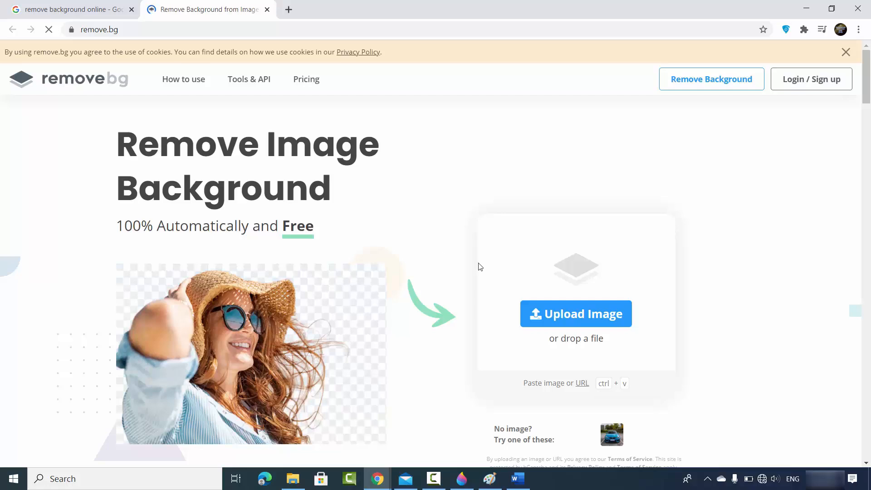
- Upload sheldon1.jpg from the smaple folder to remove.bg and download the preview-size image with the background removed
left_click(563, 320)
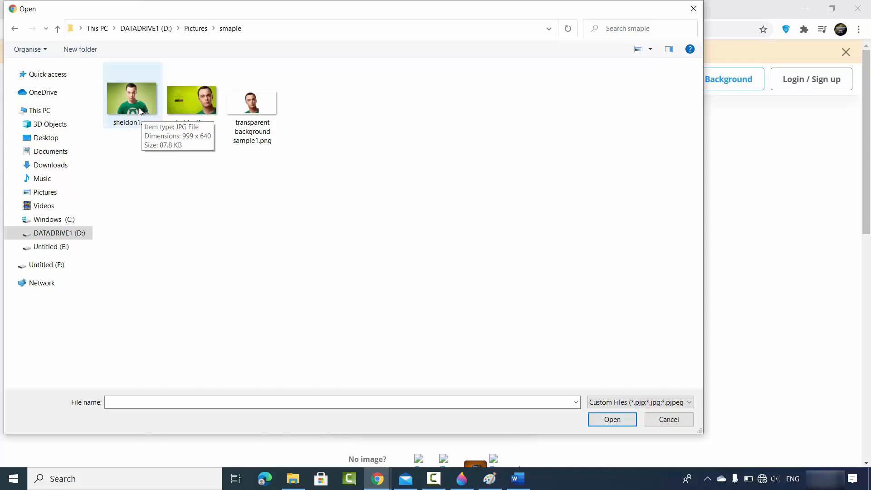
double_click(137, 106)
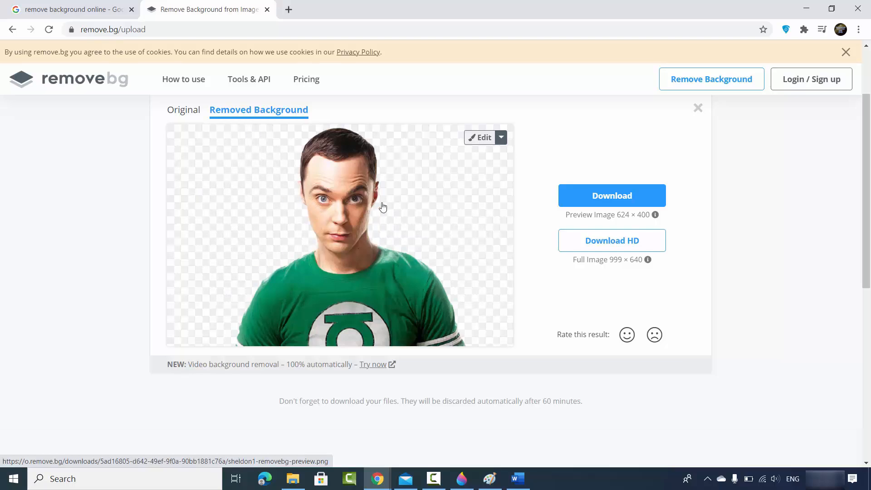
left_click(592, 200)
- Open the downloaded picture to check the cutout, and close the photo viewer
left_click(121, 452)
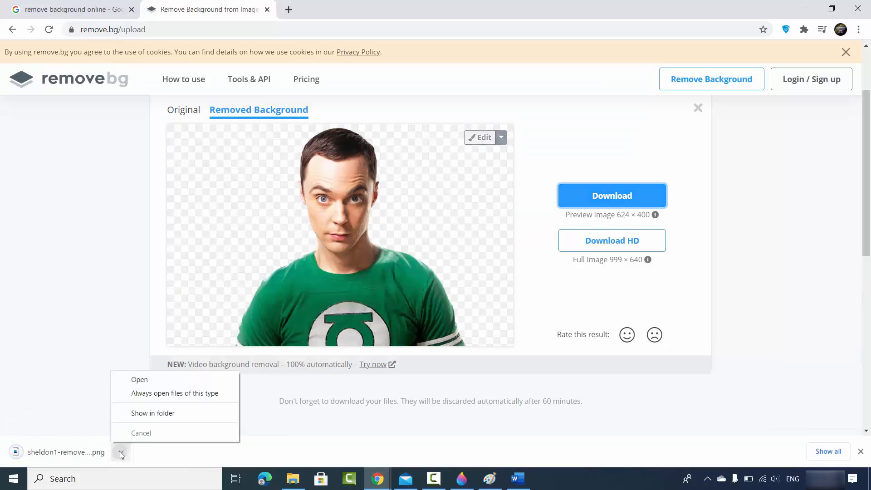
left_click(89, 452)
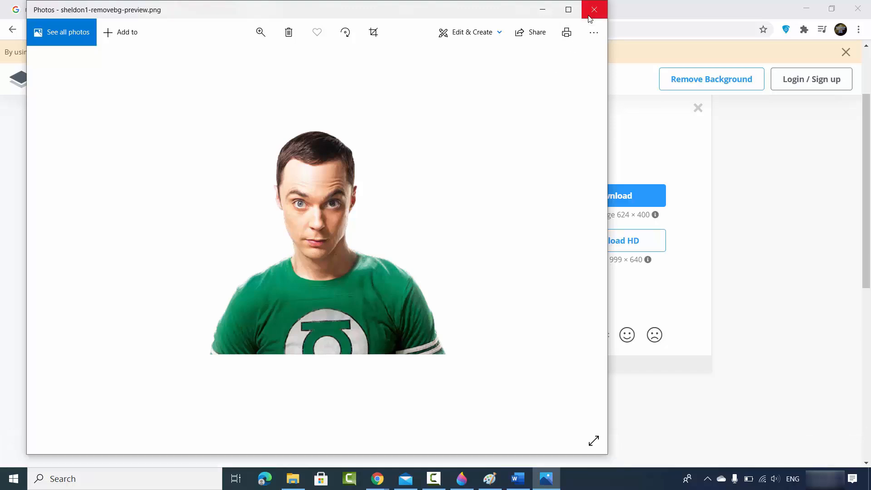
left_click(594, 9)
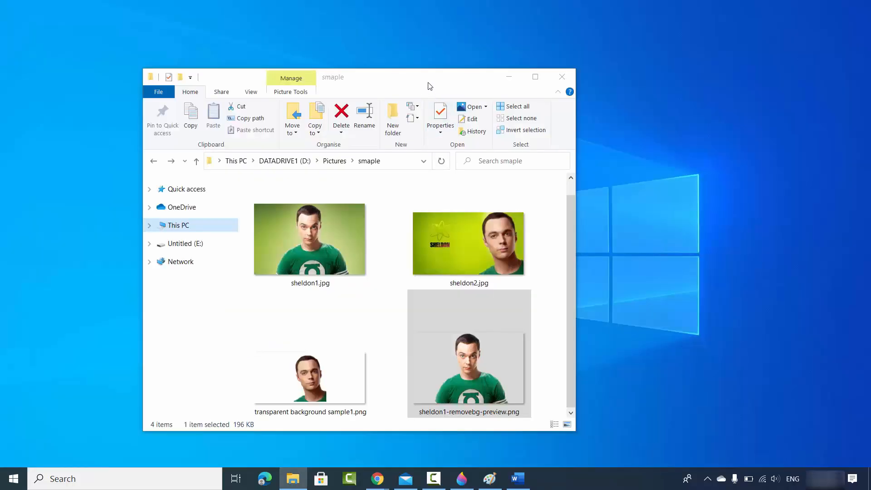
- Insert sheldon1-removebg-preview.png from the smaple folder into the blank Word document
left_click_drag(430, 85, 316, 53)
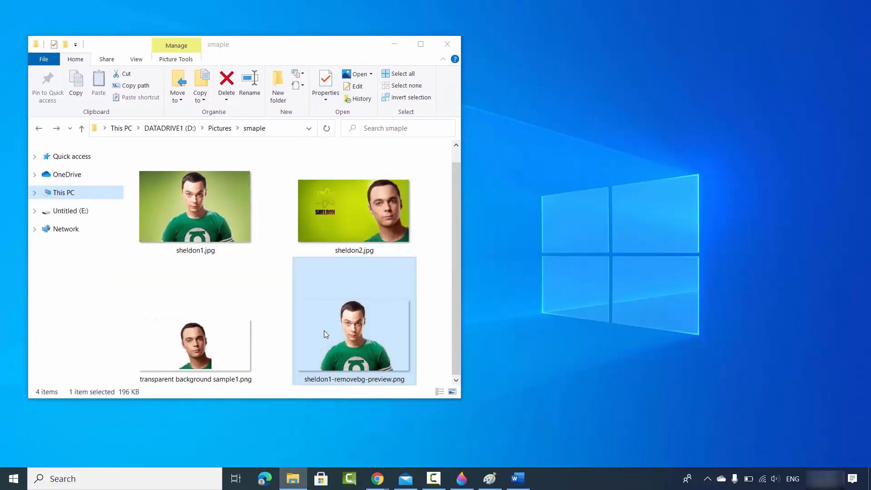
left_click(290, 374)
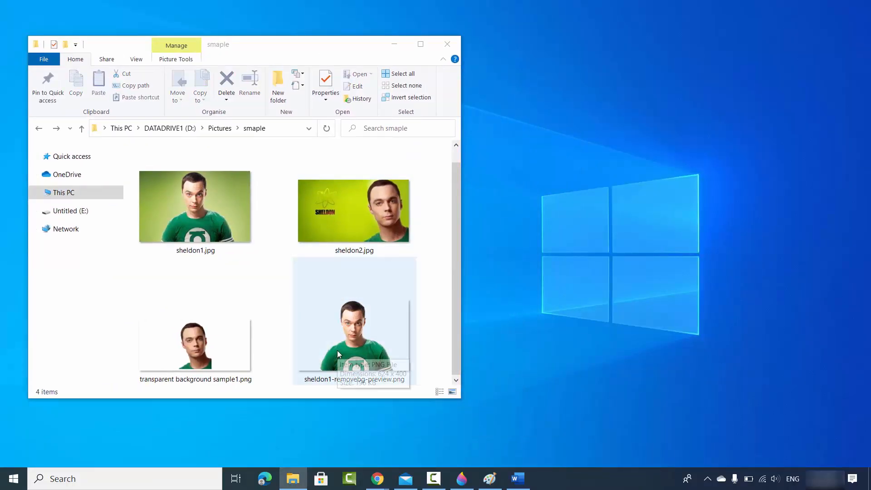
left_click(337, 351)
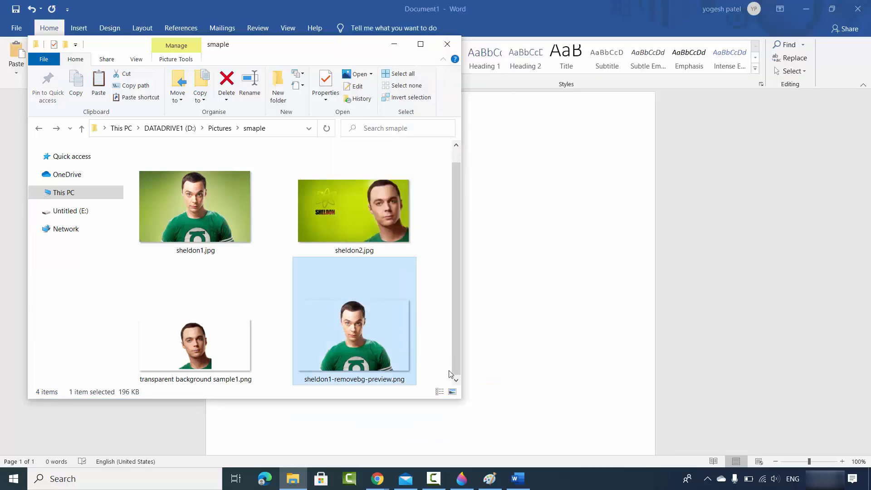
left_click(436, 367)
left_click(366, 350)
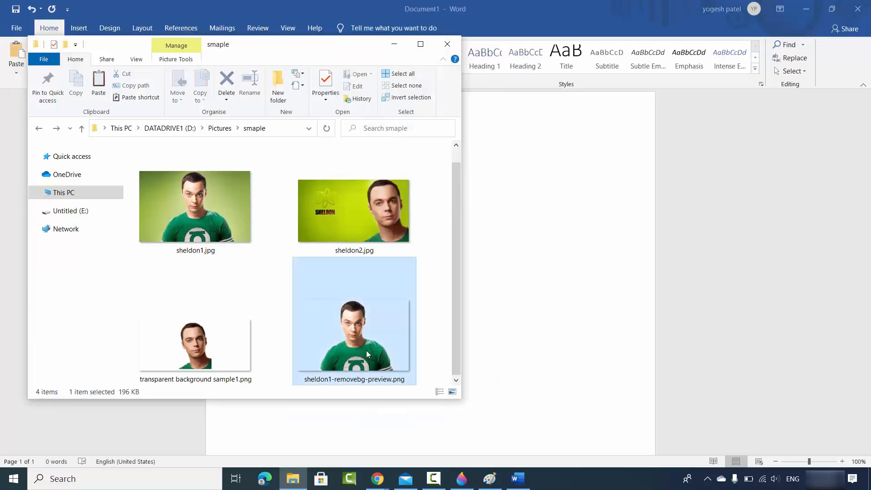
left_click_drag(346, 334, 578, 304)
- Insert sheldon1-removebg-preview.png from the smaple folder into the body of the Mail draft
left_click(462, 304)
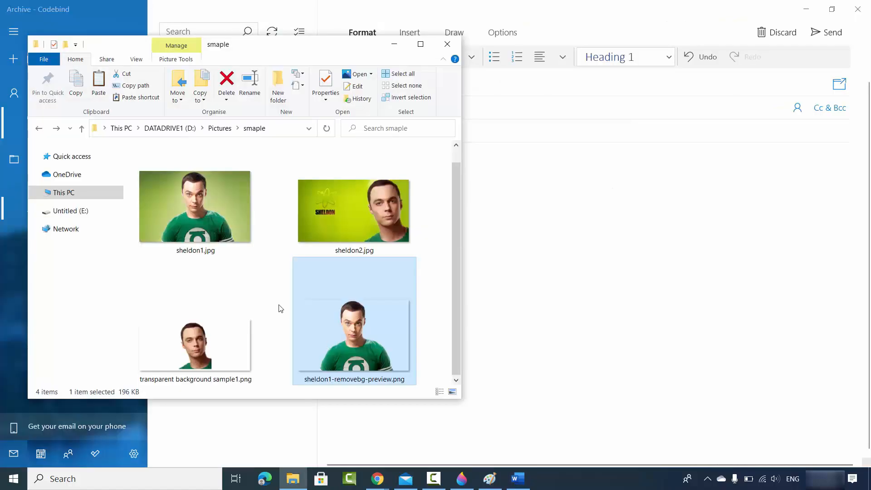
left_click(278, 306)
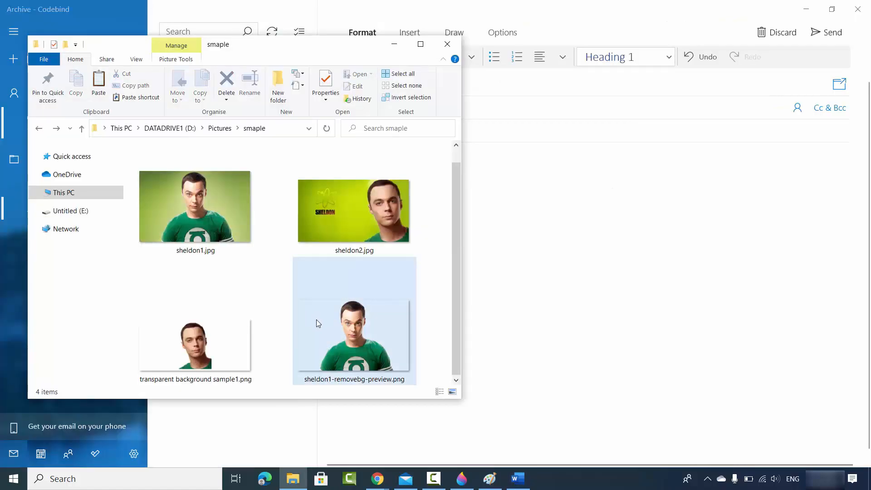
left_click_drag(321, 323, 616, 278)
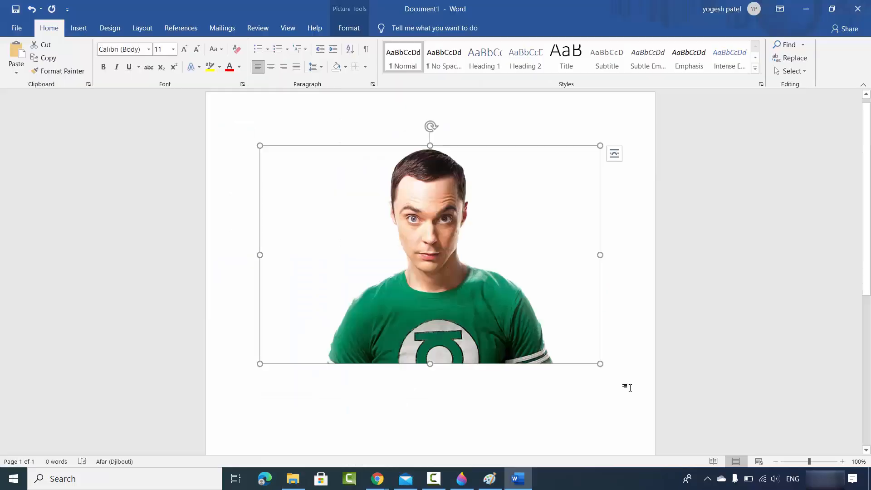